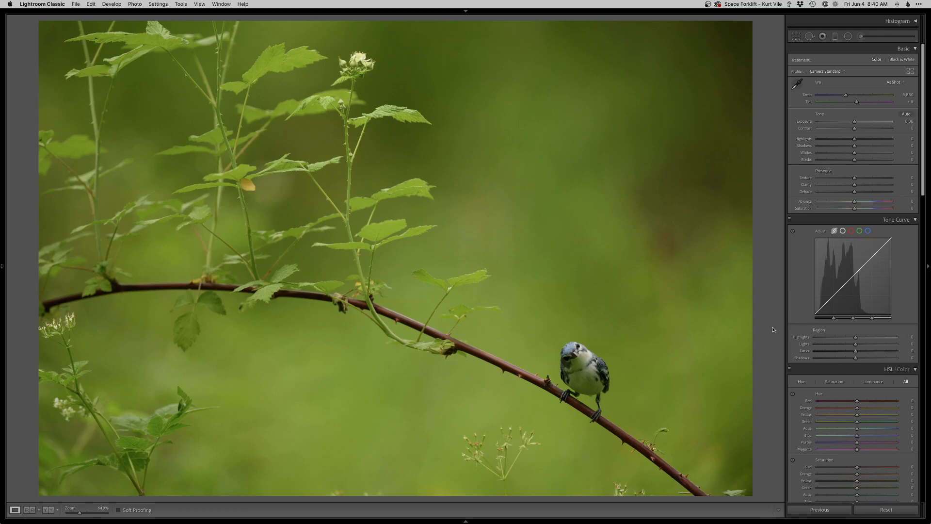
Step: Switch to Safari, open the Online Workshops page of the photography site, and return to Lightroom Classic
key("super+Tab")
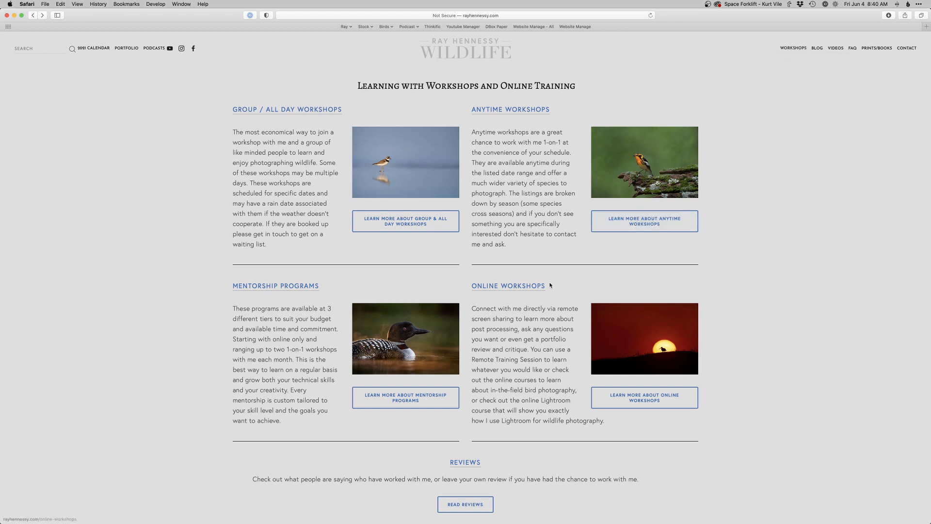
left_click(511, 288)
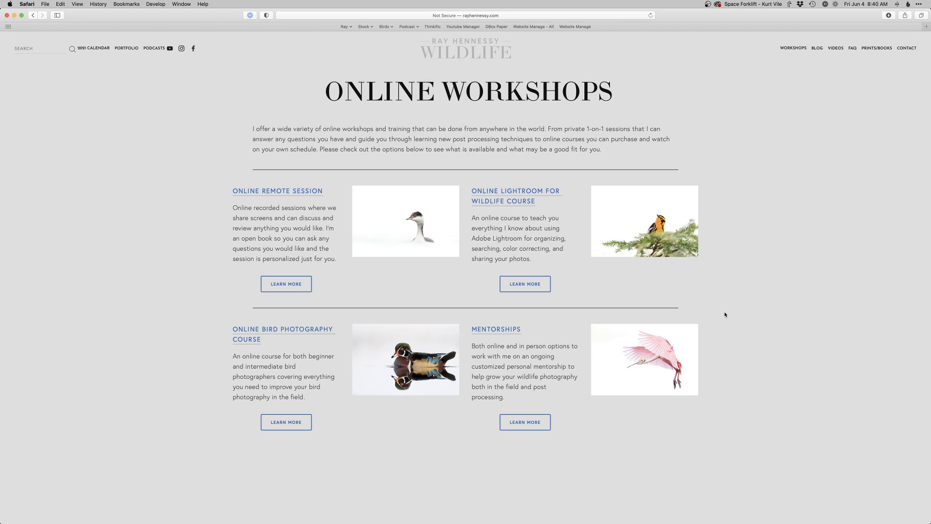
key("super+Tab")
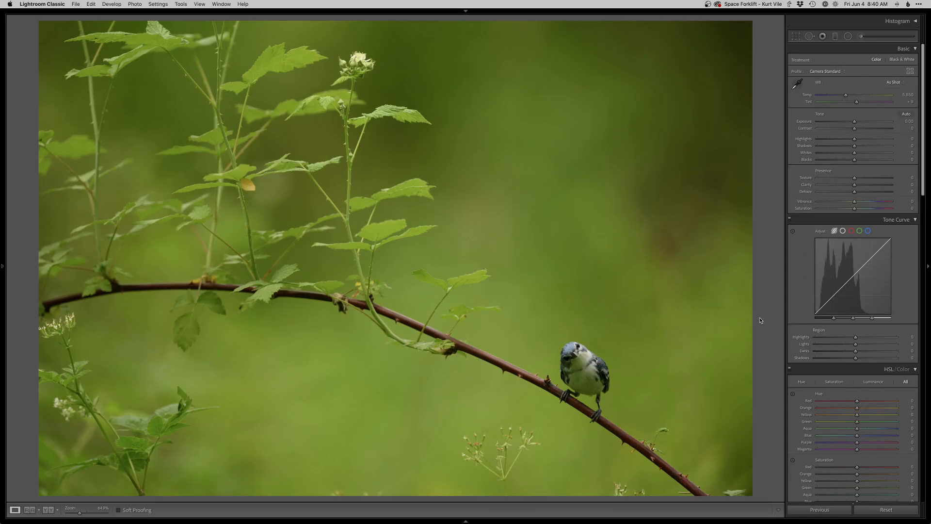
key("shift+f")
key("shift+f")
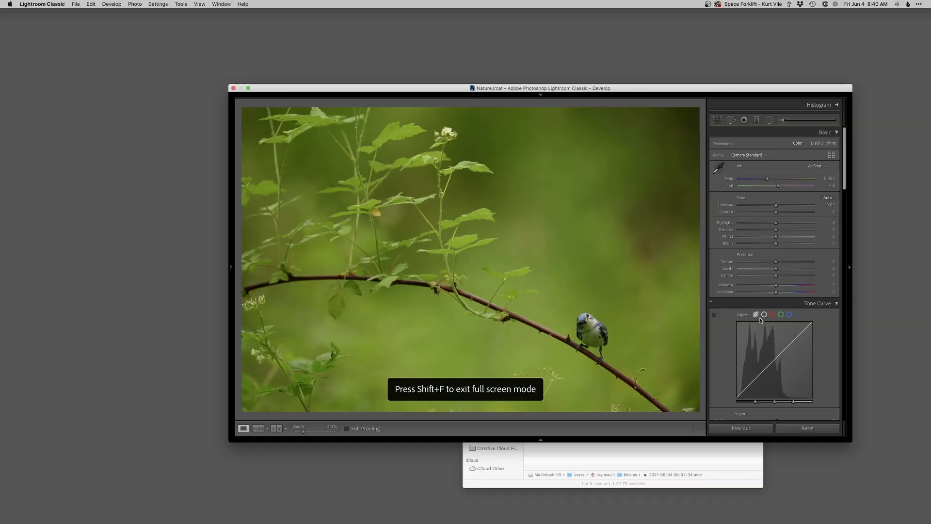
key("shift+f")
key("shift+f")
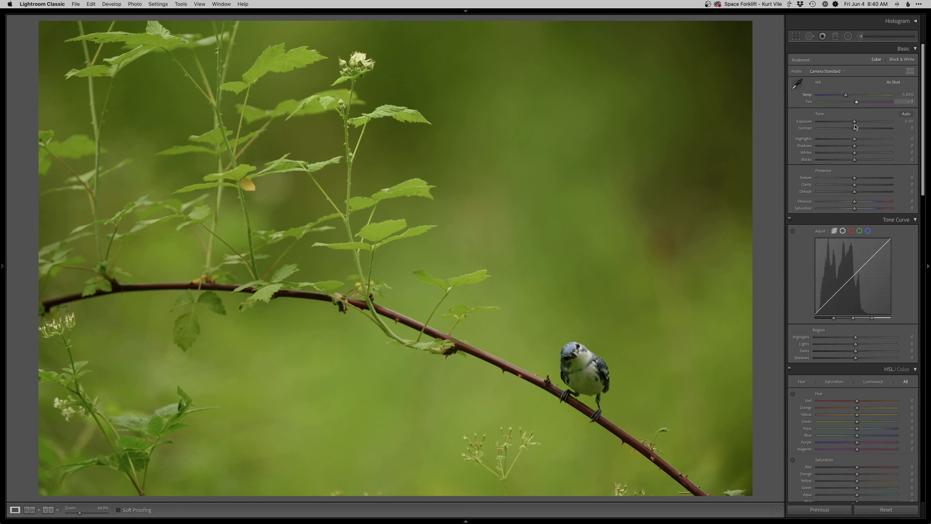
Step: Cool the white balance temperature slightly and set Exposure to +0.70, Highlights to -20, Shadows to +65 and Blacks to -8
left_click_drag(855, 125, 852, 162)
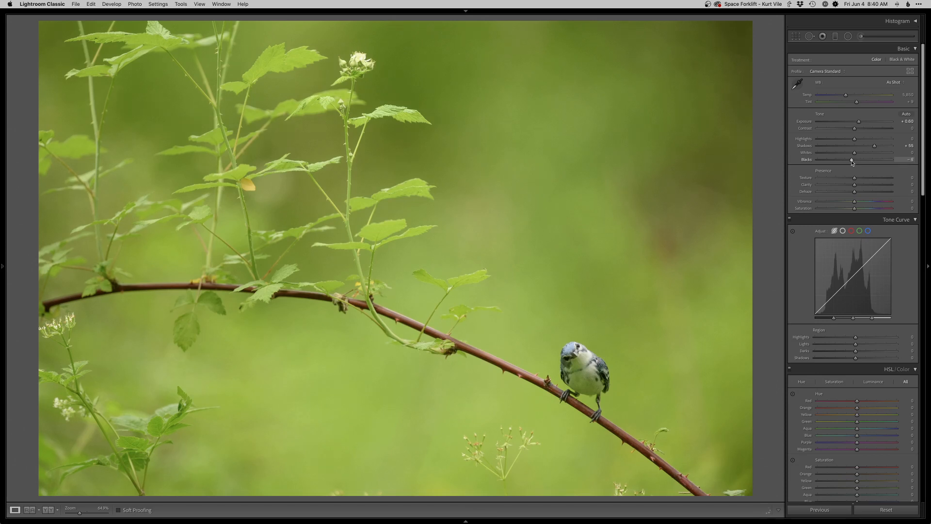
left_click_drag(847, 95, 844, 96)
key("equal")
key("minus")
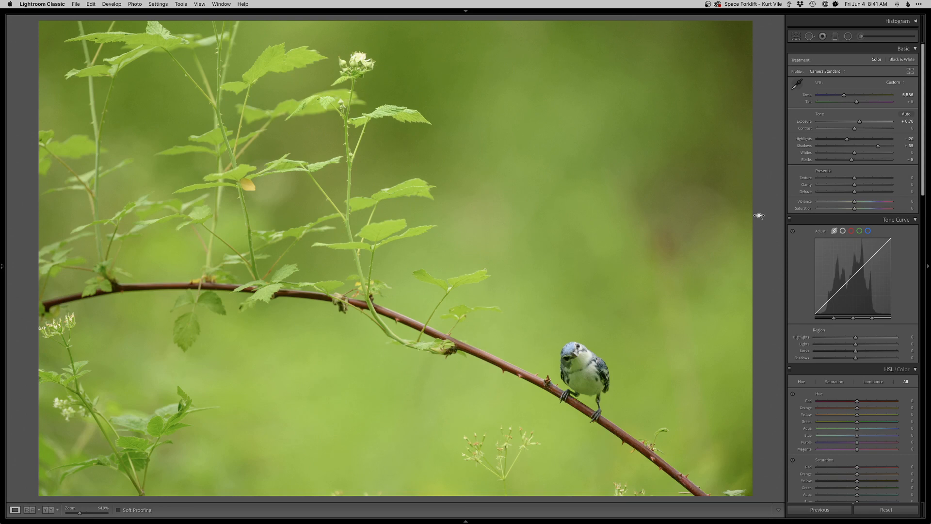
key("period")
key("equal")
Step: Open the bird photo in Photoshop for editing, switch to full-screen view, and add a Retouch layer
key("super+e")
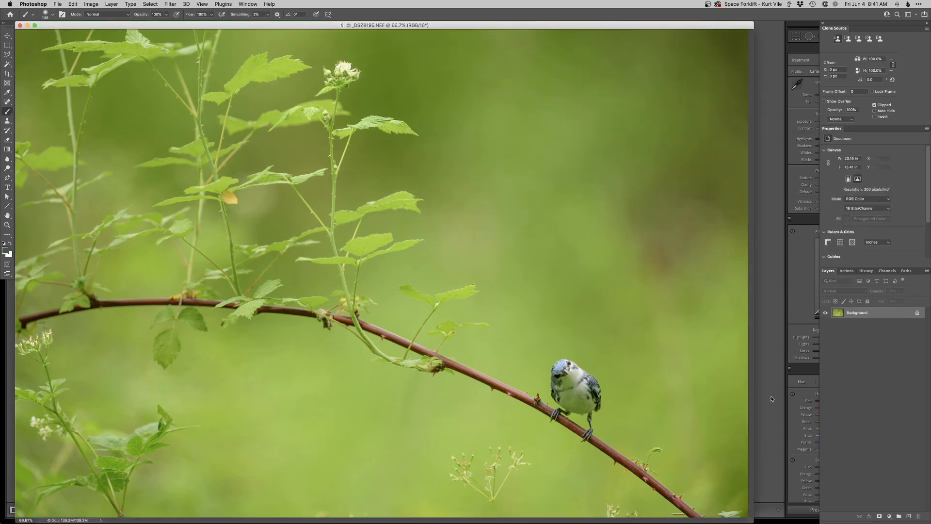
key("f")
key("F2")
Step: Clone out the small distractions and the cut-off flower along the photo's lower edge, sampling nearby green background
left_click_drag(481, 418, 451, 372)
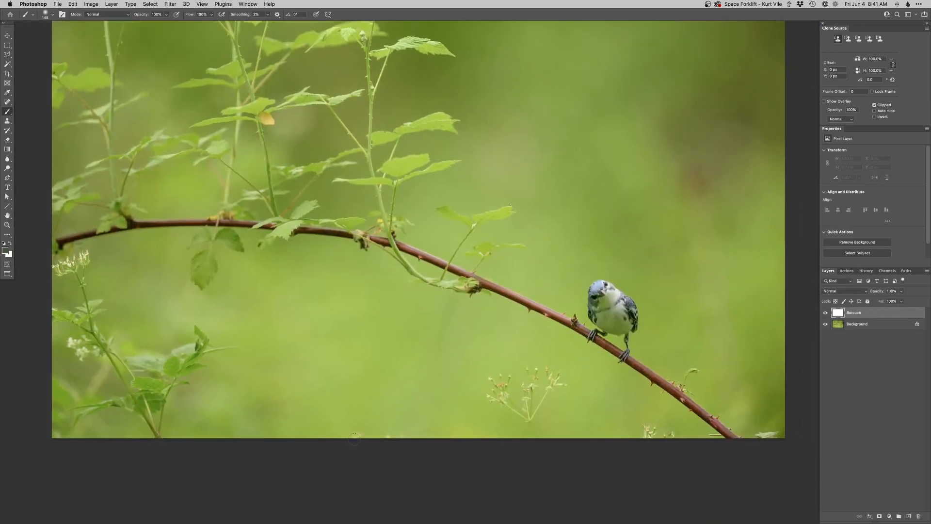
key("s")
left_click(353, 424, "alt")
left_click_drag(354, 435, 406, 438)
left_click(637, 416, "alt")
mouse_move(633, 420)
left_mouse_down()
mouse_move(651, 436)
mouse_move(662, 376)
mouse_move(638, 372)
left_mouse_up()
Step: Heal the speck beside the branch's lower end and clone out the pale leaf in the photo's lower-right corner
scroll(726, 431, "up", 5)
key("j")
left_click_drag(703, 361, 485, 391)
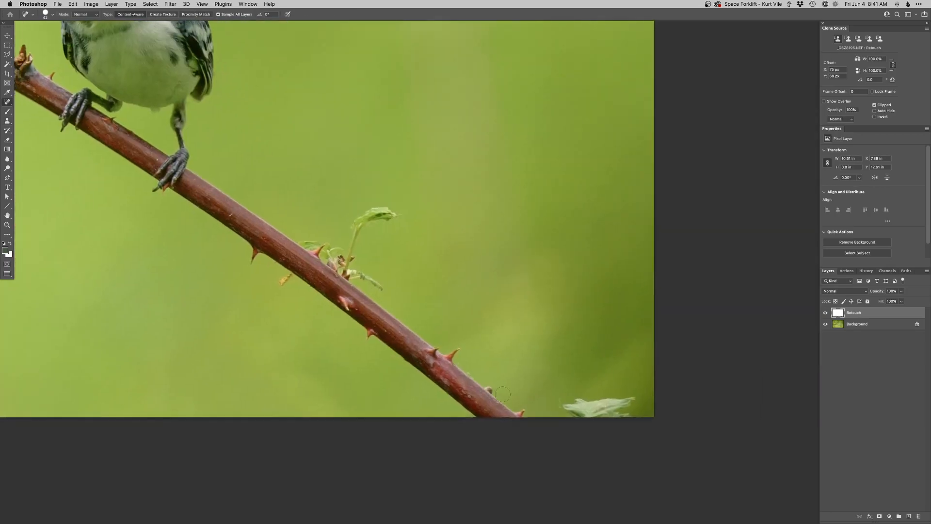
key("s")
left_click(572, 374, "alt")
mouse_move(574, 403)
left_mouse_down()
mouse_move(595, 395)
mouse_move(626, 422)
left_mouse_up()
key("super+0")
left_click_drag(734, 449, 614, 405)
left_click_drag(697, 453, 698, 443)
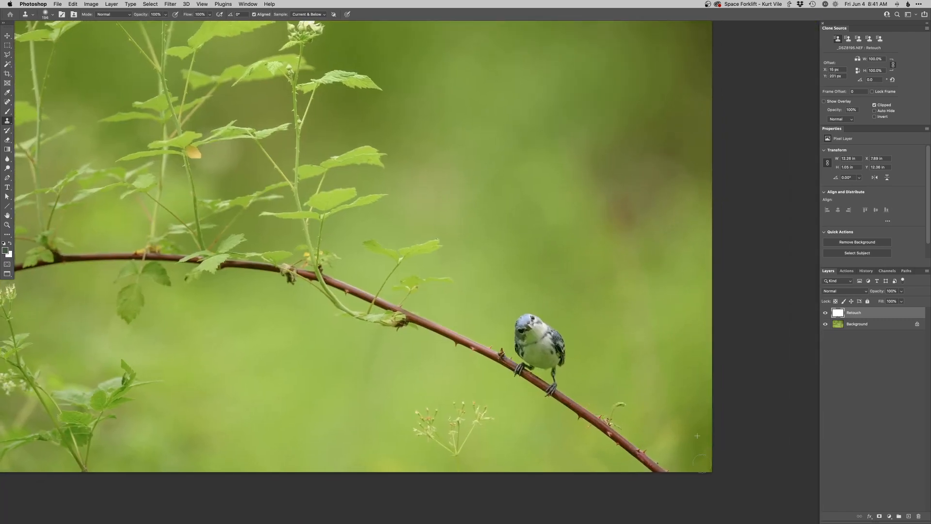
Step: Add a Curves adjustment layer and raise the RGB curve to brighten the image around the bird
mouse_move(484, 396)
left_mouse_down()
mouse_move(572, 410)
mouse_move(565, 442)
left_mouse_up()
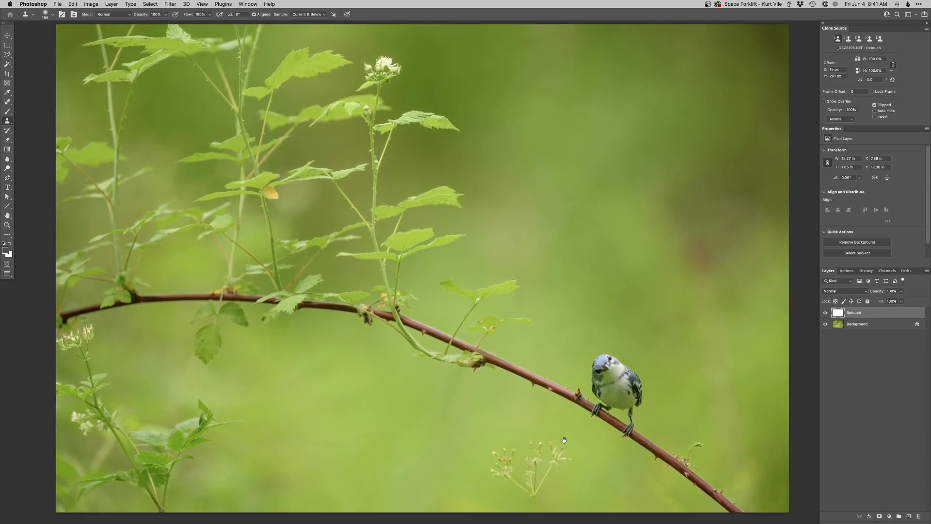
key("super+0")
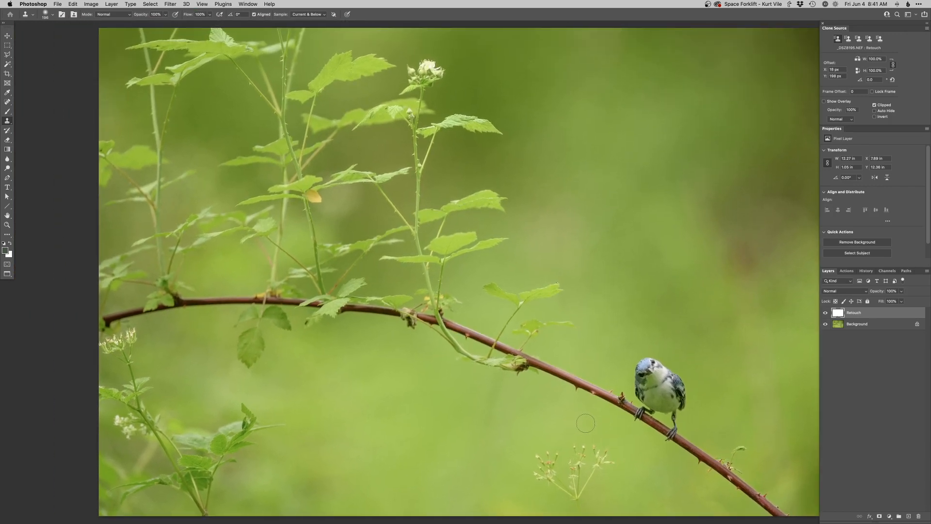
left_click_drag(646, 391, 612, 383)
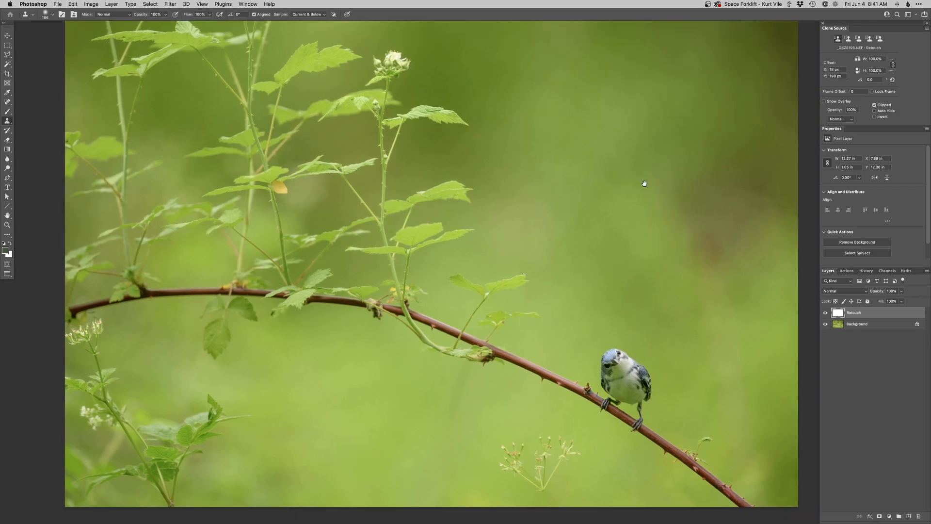
left_click(628, 381, "super")
left_click_drag(605, 366, 597, 359)
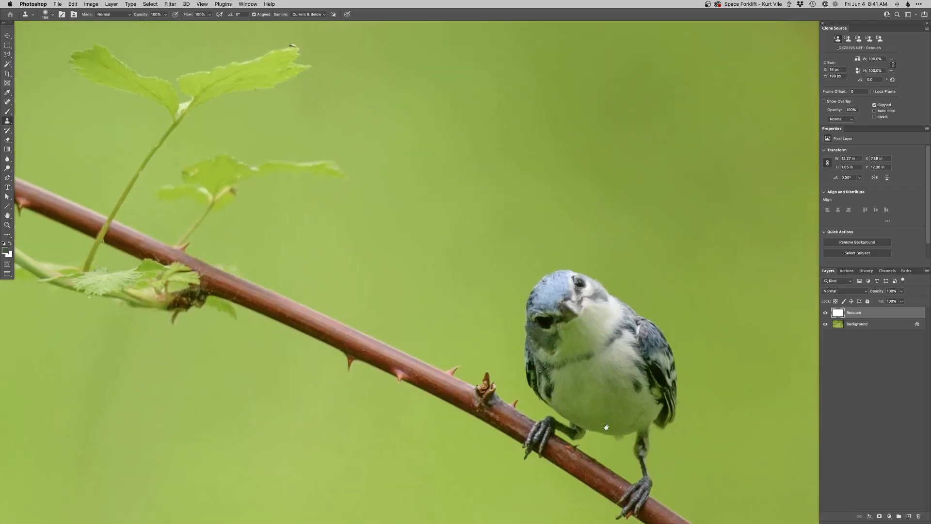
key("super+m")
key("Return")
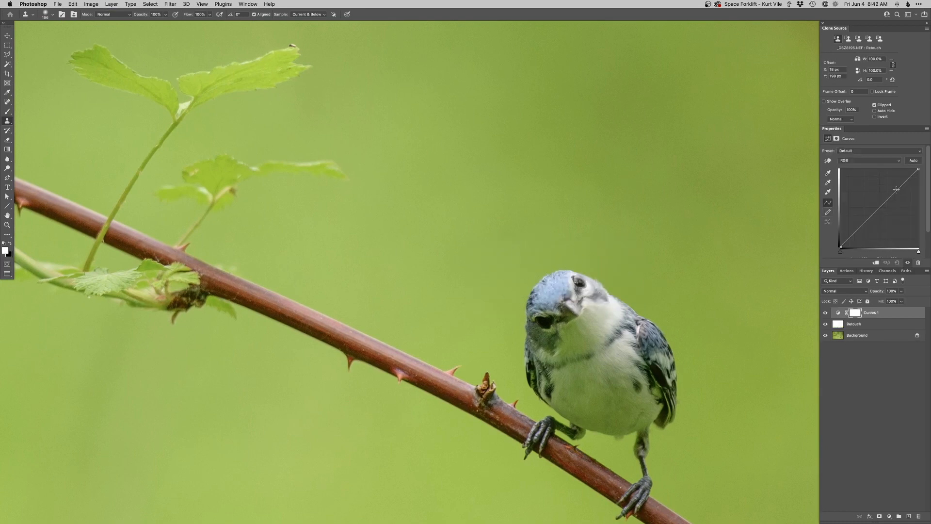
left_click_drag(897, 190, 889, 185)
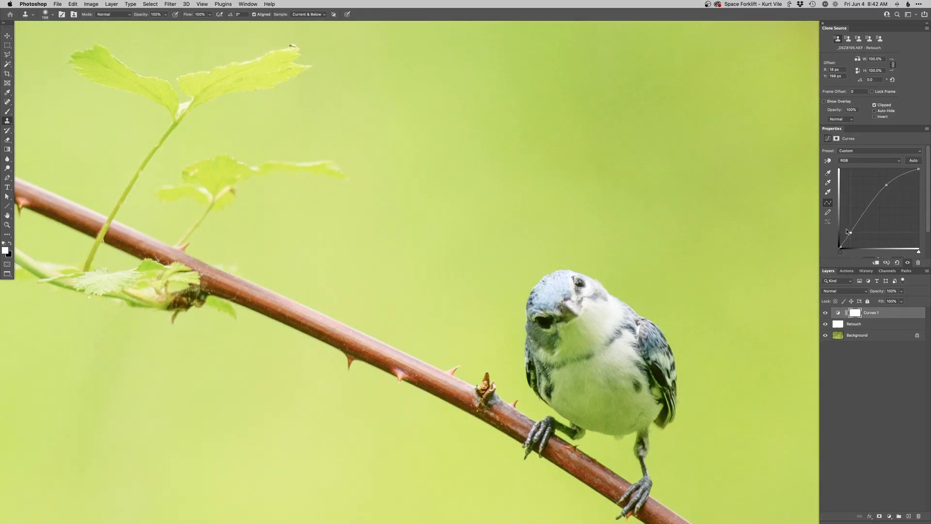
Step: Invert the brightening layer's mask and paint the effect onto the bird's shaded face and belly with a soft brush
key("ctrl+i")
key("b")
right_click(542, 342)
left_click(563, 399)
left_click_drag(534, 349, 544, 344)
mouse_move(543, 323)
left_mouse_down()
mouse_move(541, 315)
mouse_move(548, 331)
mouse_move(559, 314)
mouse_move(549, 338)
left_mouse_up()
key("x")
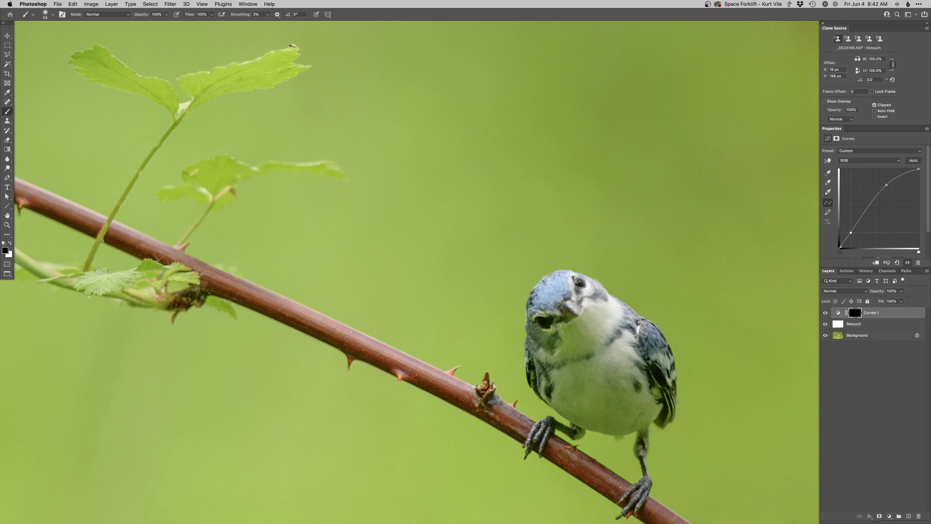
key("x")
mouse_move(566, 376)
left_mouse_down()
mouse_move(616, 409)
mouse_move(633, 391)
mouse_move(591, 358)
mouse_move(623, 394)
left_mouse_up()
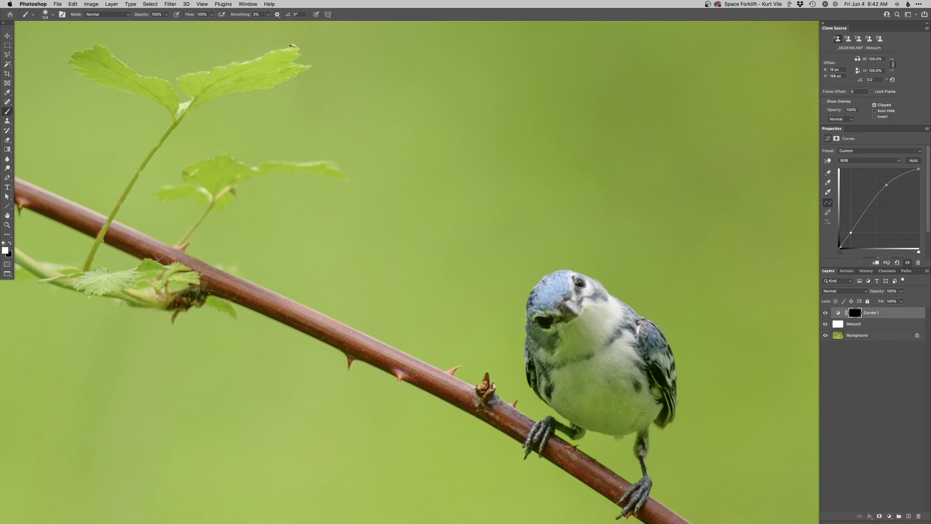
mouse_move(577, 330)
left_mouse_down()
mouse_move(577, 341)
mouse_move(496, 324)
mouse_move(524, 319)
left_mouse_up()
Step: Add a masked Dodge curves layer and paint a small highlight into the bird's upper eye
key("F2")
left_click(535, 321, "super")
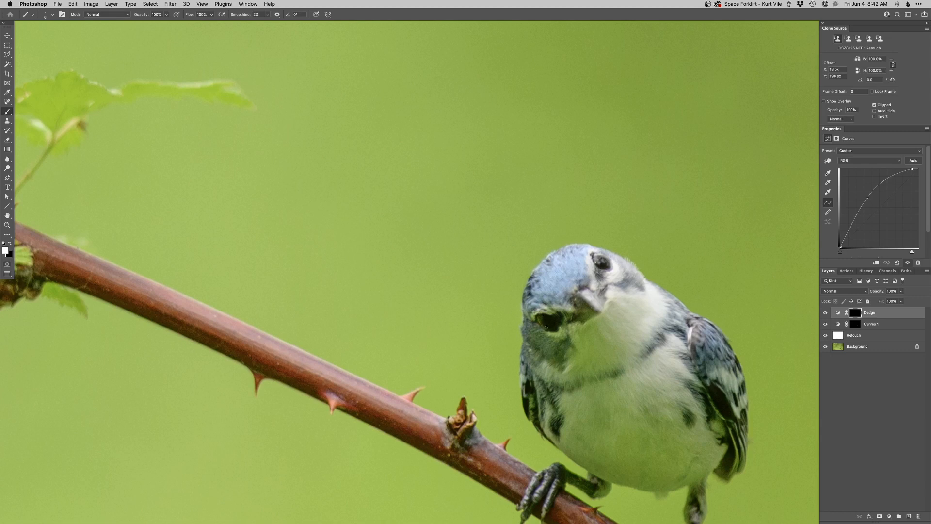
key("x")
key("x")
left_click_drag(597, 259, 602, 259)
Step: Add a Curves layer that deepens the blacks, invert its mask, and paint the darkening into the bird's eye
key("super+shift+m")
key("Return")
key("shift+Right")
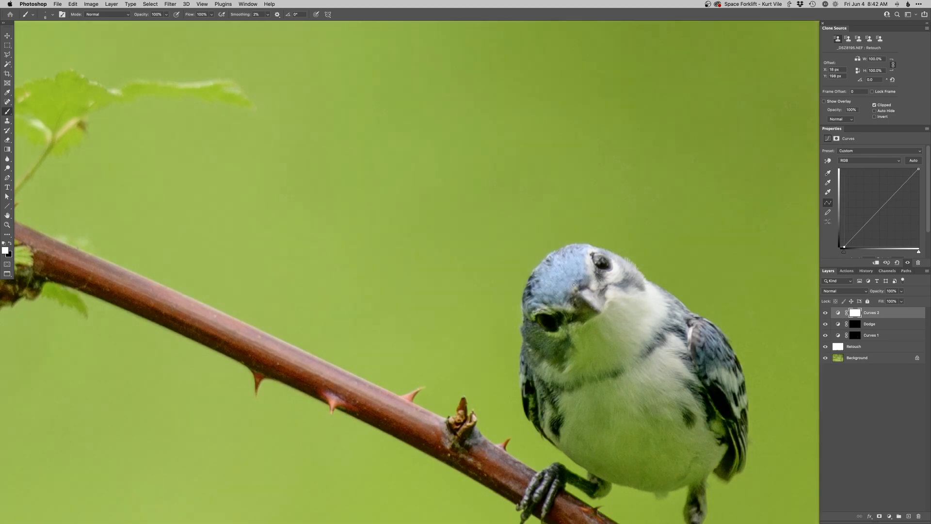
key("super+i")
left_click_drag(603, 270, 601, 266)
left_click(621, 328, "alt")
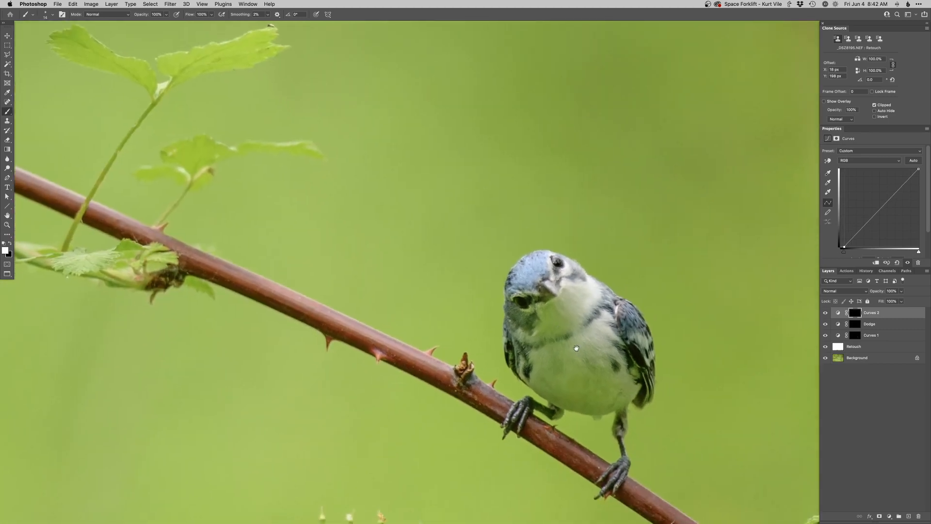
Step: Add a Curves layer, adjust its red and blue channels, and paint the color correction onto the bird's head
key("super+shift+m")
key("Return")
key("alt+5")
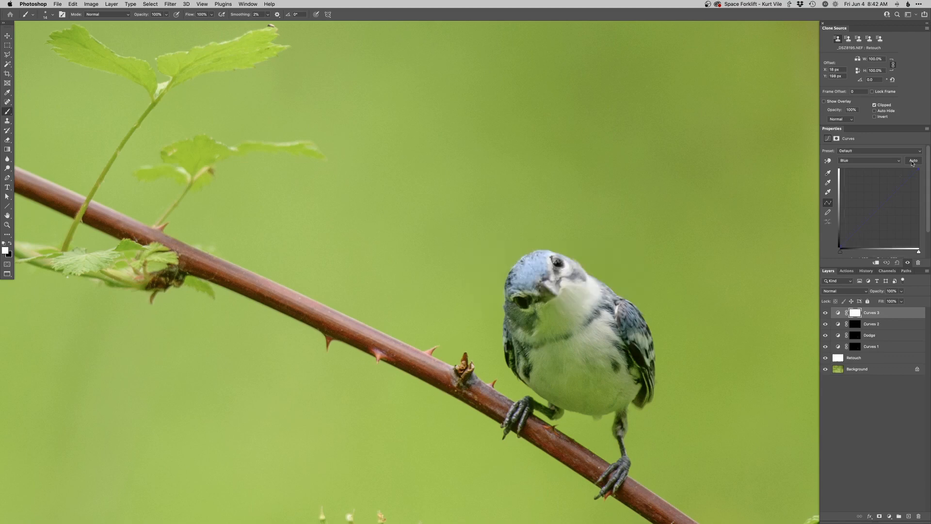
key("alt+3")
left_click(896, 192)
key("alt+5")
left_click_drag(540, 285, 544, 285)
left_click_drag(514, 295, 513, 294)
Step: Add a Hue/Saturation layer, lower the Yellows saturation to -69, and invert its mask
key("super+u")
key("Return")
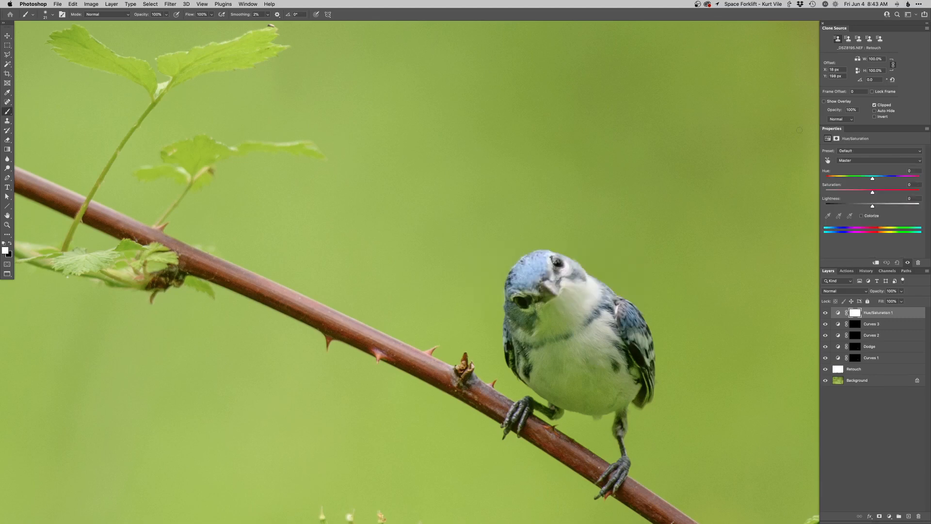
left_click(828, 161)
left_click_drag(555, 319, 466, 284)
key("super+i")
key("b")
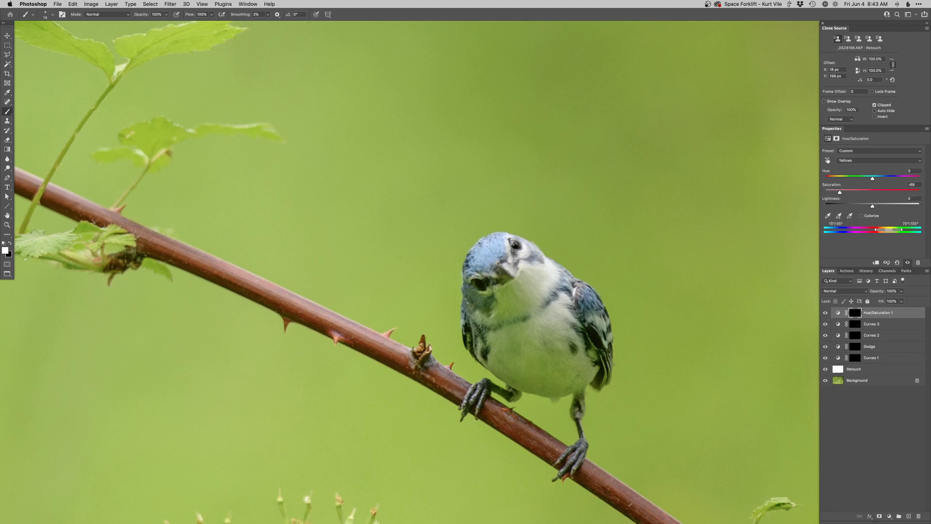
Step: Paint the yellow desaturation over the bird's face, throat and white belly, adjusting the brush size to fit
left_click_drag(493, 281, 505, 294)
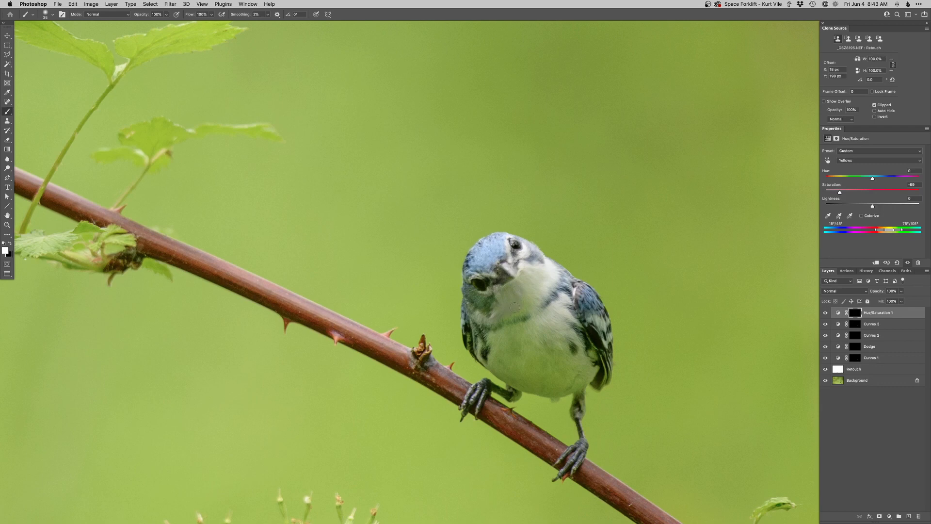
left_click_drag(506, 289, 514, 289)
left_click_drag(517, 333, 516, 333)
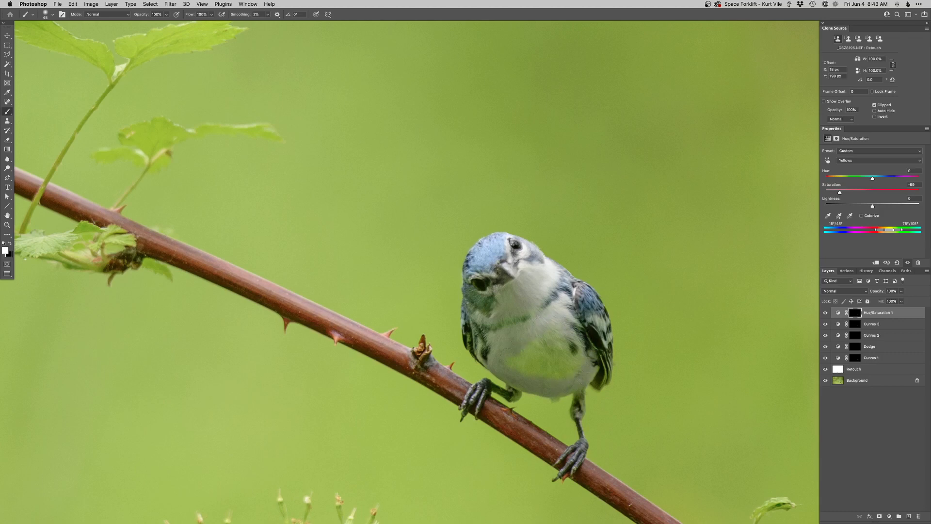
mouse_move(534, 357)
left_mouse_down()
mouse_move(544, 330)
mouse_move(556, 376)
left_mouse_up()
key("bracketleft")
key("bracketleft")
key("bracketleft")
key("bracketleft")
key("bracketleft")
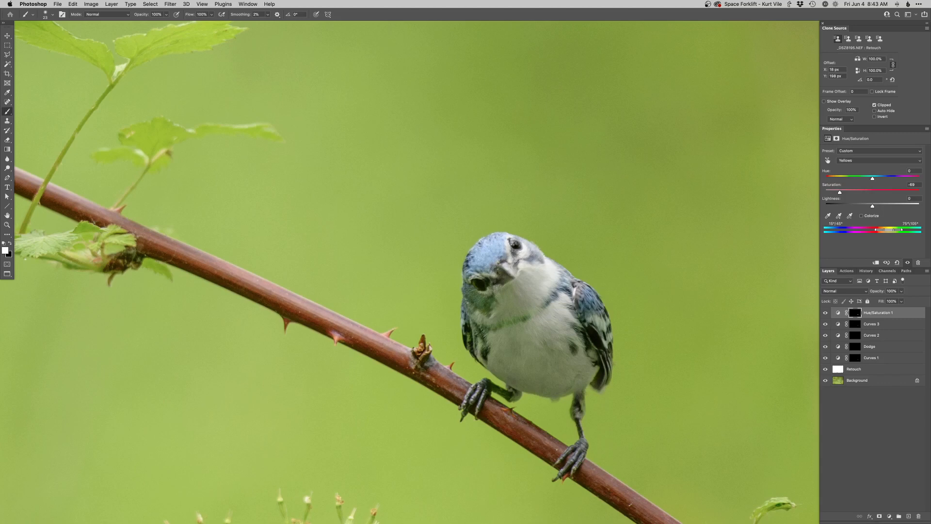
Step: Add a Curves layer, adjust its green and blue channels, and paint it over the green cast on the bird's throat
left_click(533, 345, "alt")
left_click_drag(510, 329, 495, 325)
left_click(495, 325, "super")
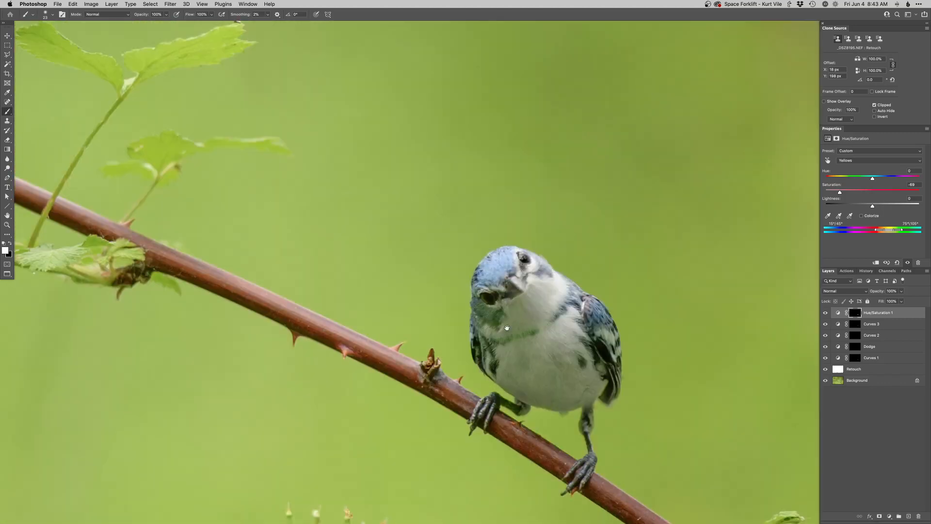
key("super+m")
left_click(618, 262)
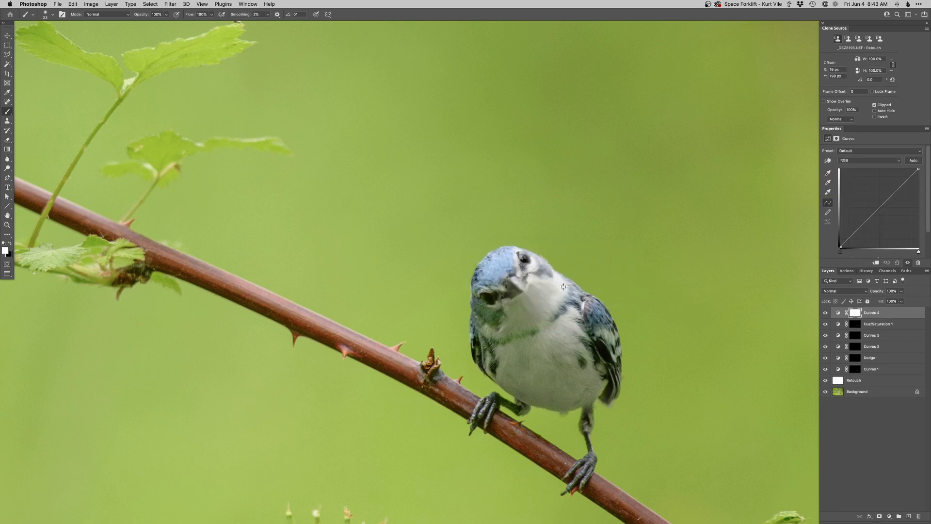
key("alt+4")
left_click(885, 206)
key("alt+5")
key("bracketleft")
left_click_drag(495, 314, 501, 314)
Step: Select the Hue/Saturation layer's mask and paint black around the bird to remove the desaturation from the surrounding background
left_click(514, 322, "alt")
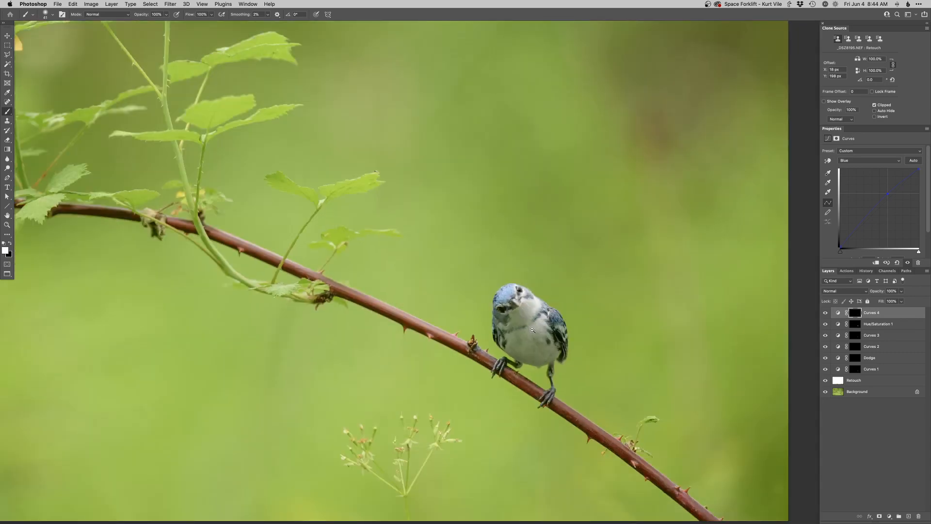
left_click(530, 331, "alt")
left_click_drag(532, 339, 527, 337)
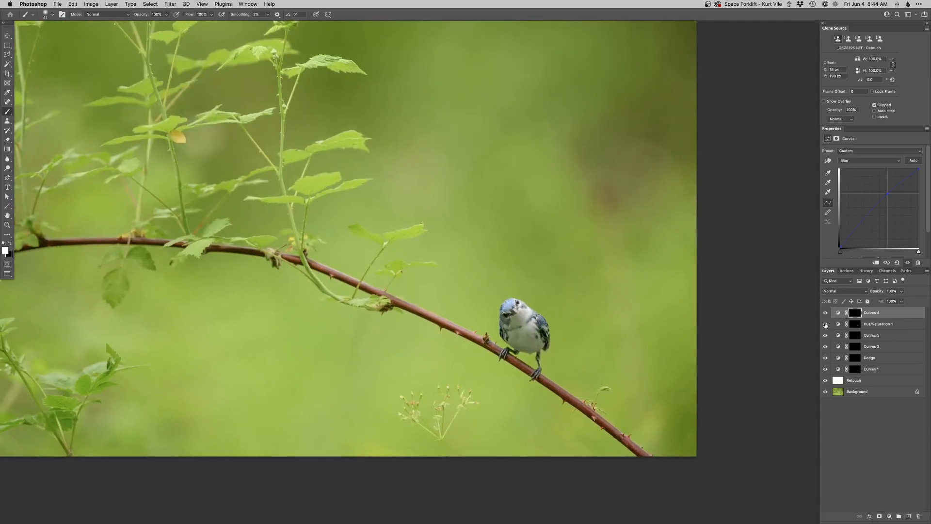
left_click(852, 326)
left_click_drag(507, 376, 559, 376)
key("x")
left_click_drag(516, 347, 505, 347)
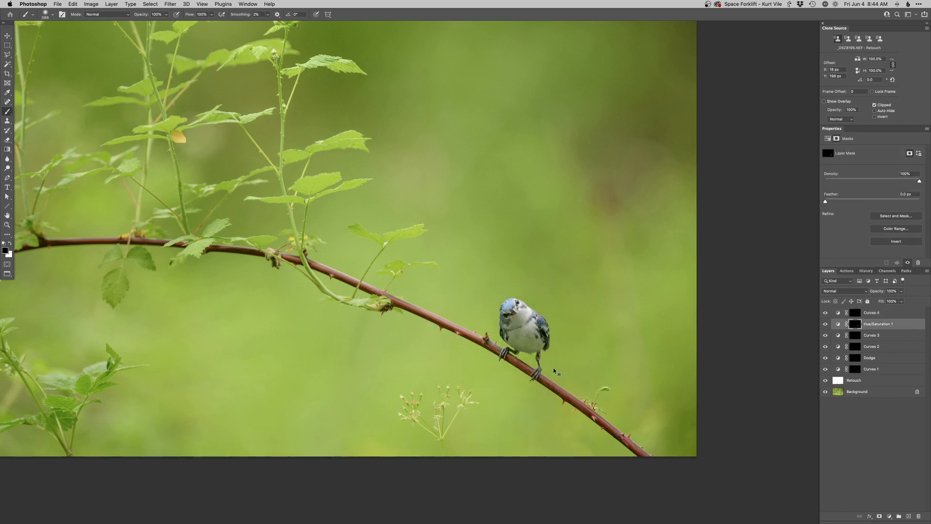
left_click_drag(567, 369, 545, 368)
left_click(509, 337, "alt")
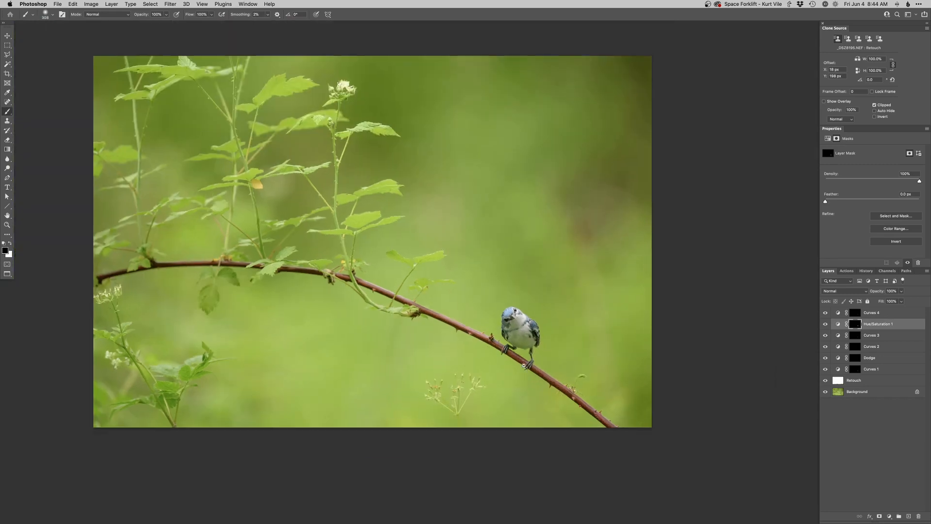
left_click_drag(530, 368, 542, 374)
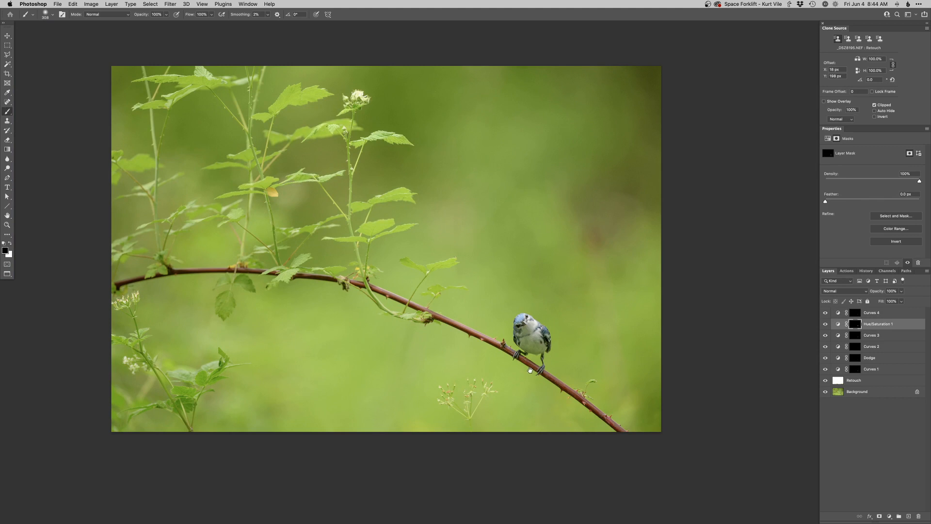
Step: Add a Curves layer above the Hue/Saturation layer, pull its RGB curve down to darken the image, and invert its mask
key("super+m")
key("Return")
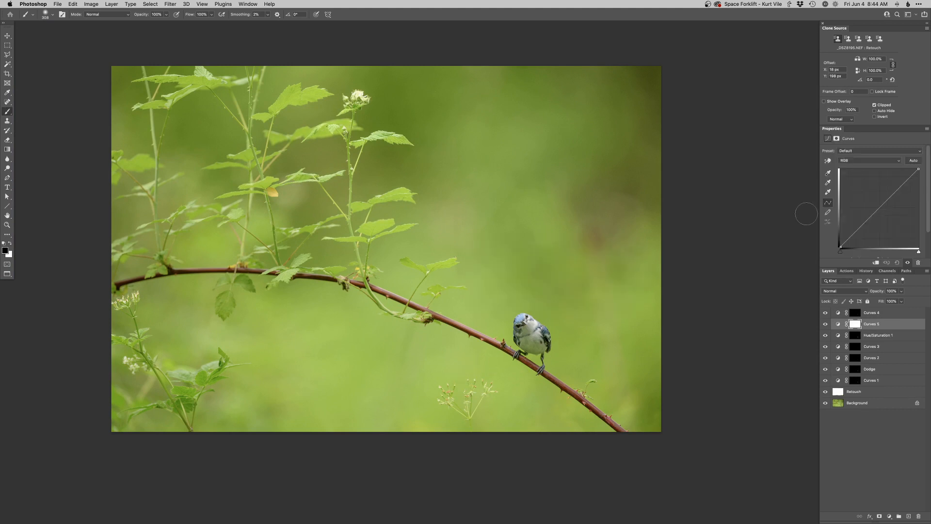
left_click_drag(893, 194, 896, 198)
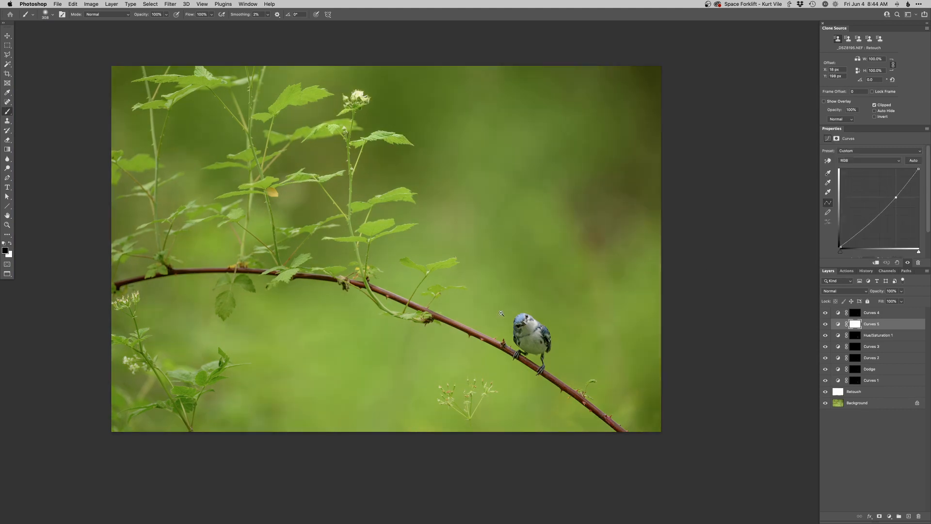
key("x")
key("super+minus")
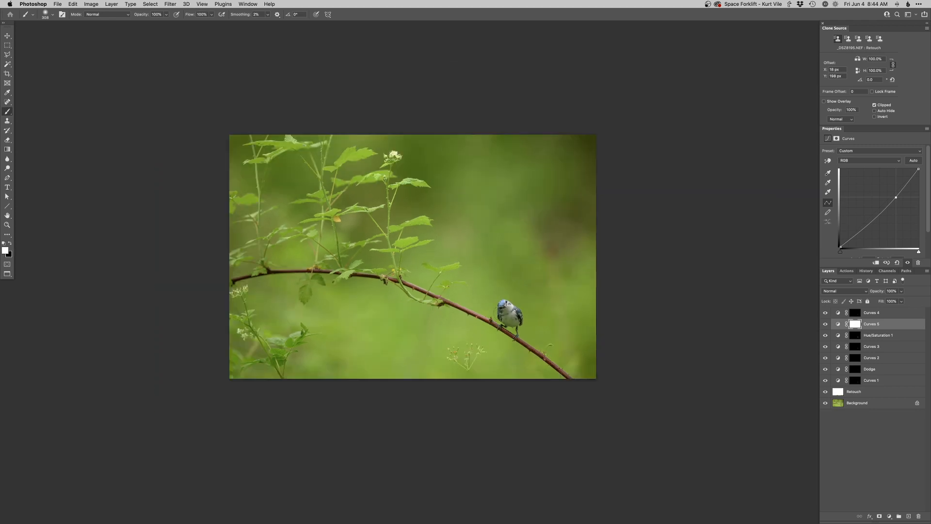
key("super+i")
Step: Paint the darkening curve over the foliage and background away from the bird with a large soft brush, resizing it to fit
left_click_drag(401, 258, 533, 259)
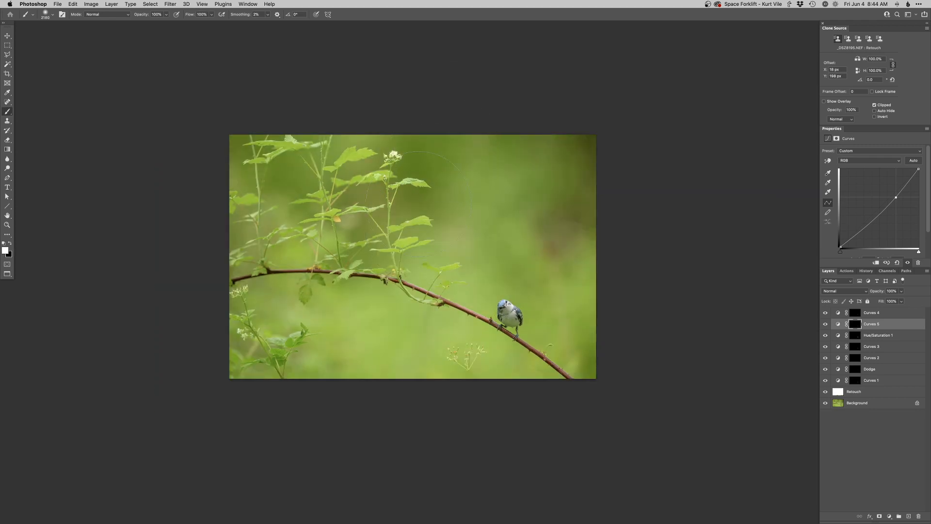
mouse_move(324, 175)
left_mouse_down()
mouse_move(234, 165)
mouse_move(362, 216)
left_mouse_up()
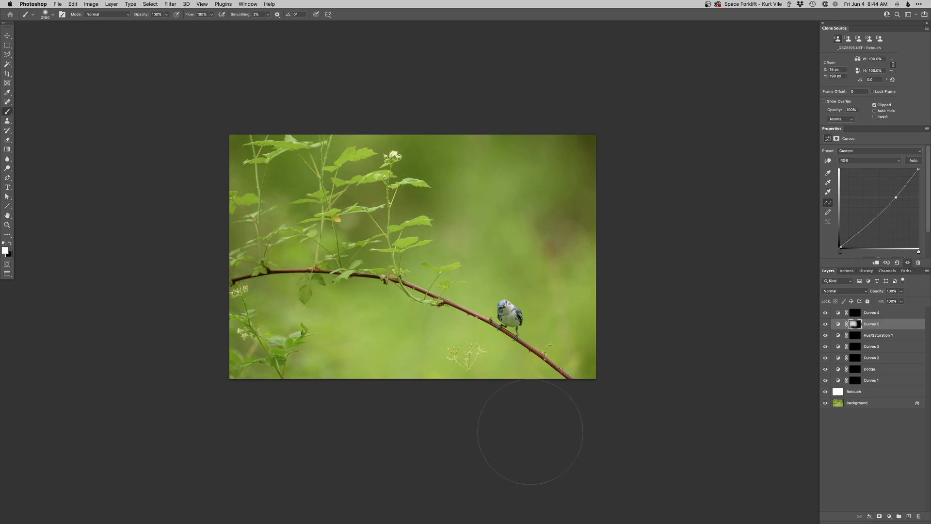
left_click_drag(496, 363, 473, 363)
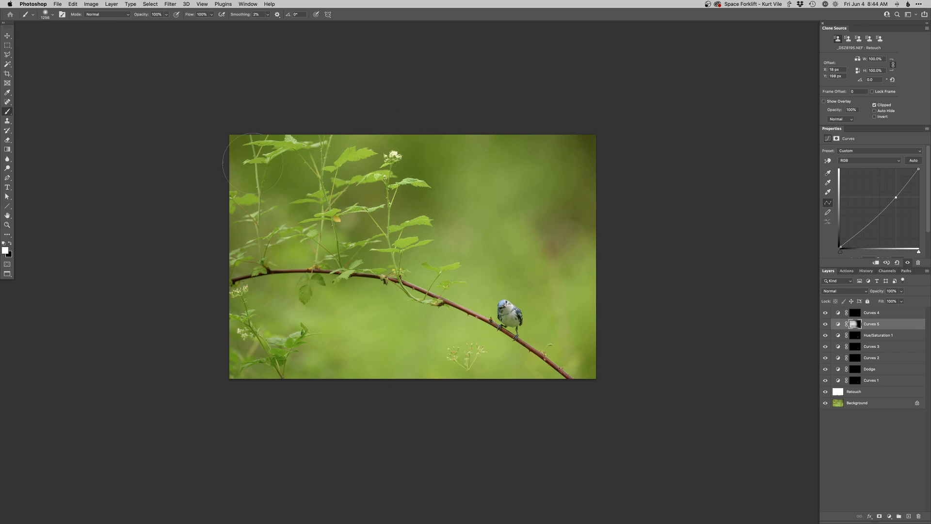
Step: Compare the retouched image with the original by toggling the visibility of all layers above the Background
left_click(491, 320, "super")
left_click_drag(518, 337, 531, 376)
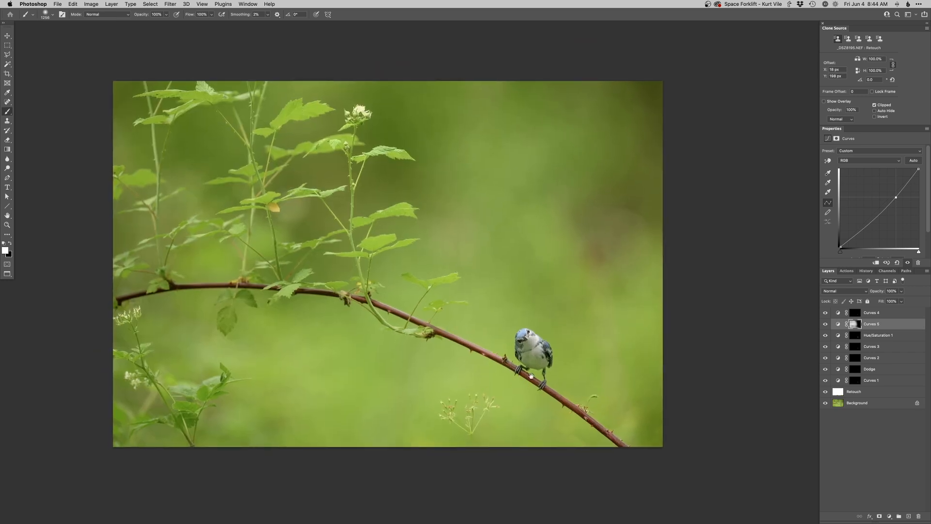
left_click(826, 403, "alt")
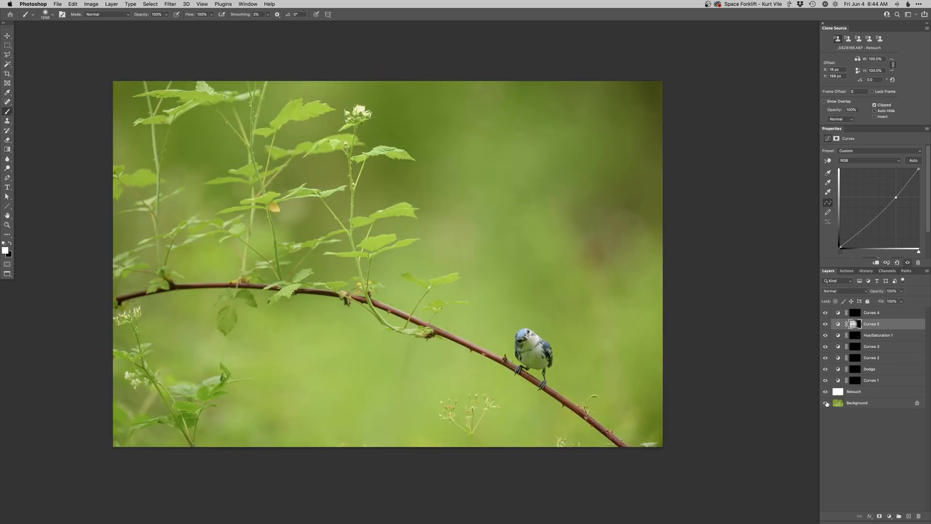
left_click(827, 404, "alt")
left_click(827, 404, "alt")
left_click(827, 404, "alt")
left_click_drag(608, 399, 532, 403)
left_click_drag(570, 406, 525, 405)
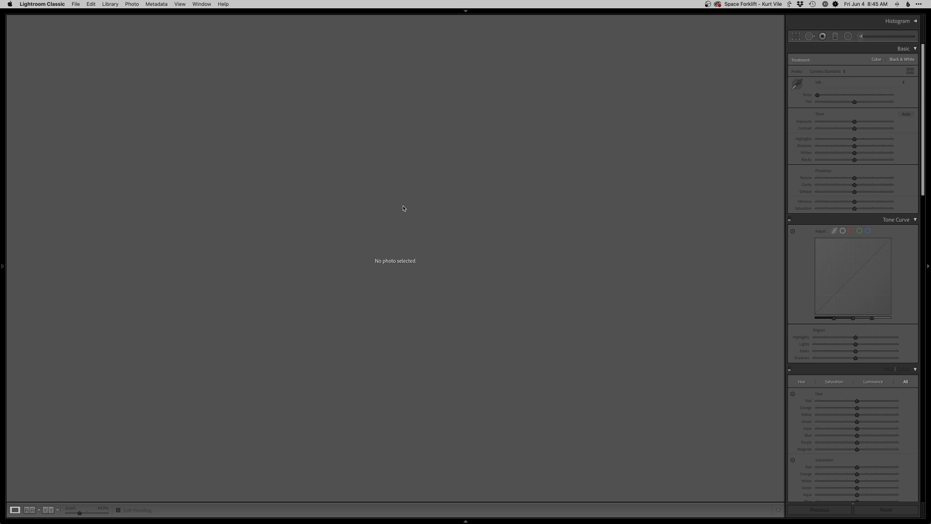
Step: Switch to Lightroom Classic, compare the unedited virtual copy and the retouched PSD in Survey view, and view the PSD full screen
key("g")
left_click(301, 93, "super")
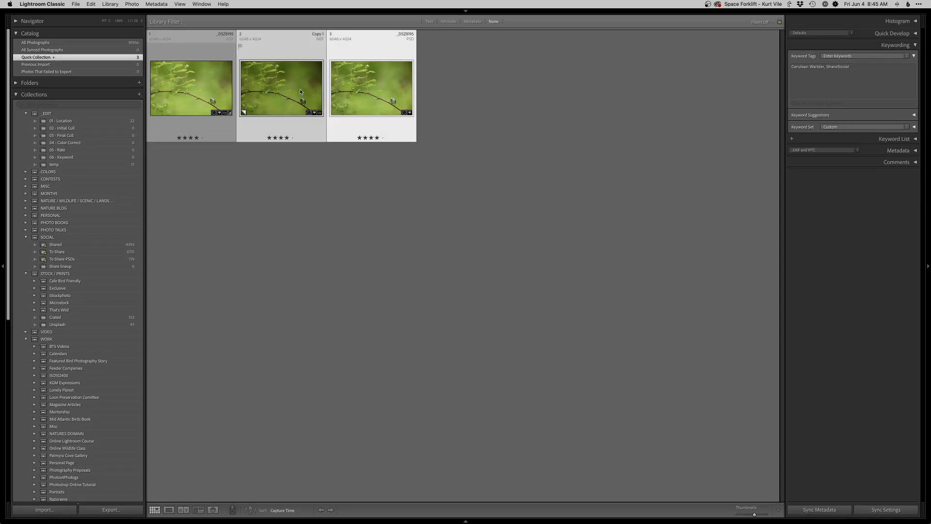
key("c")
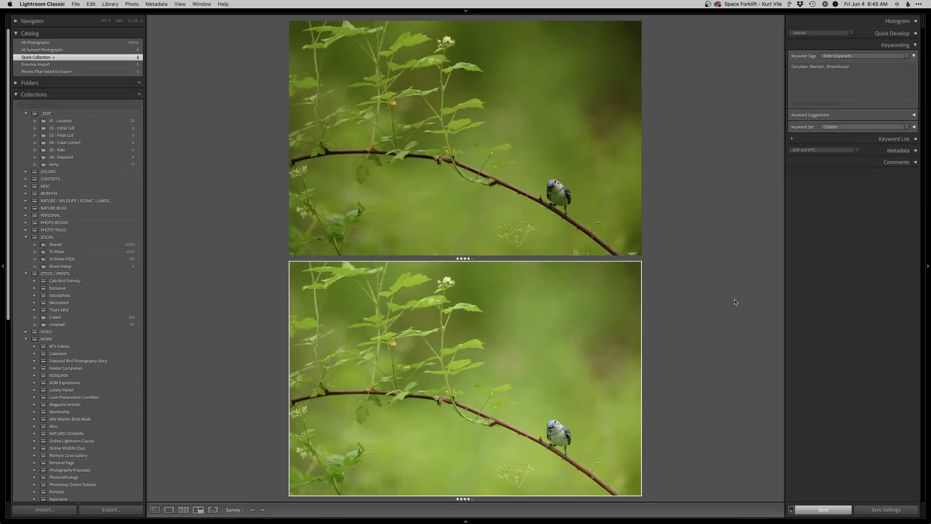
key("Tab")
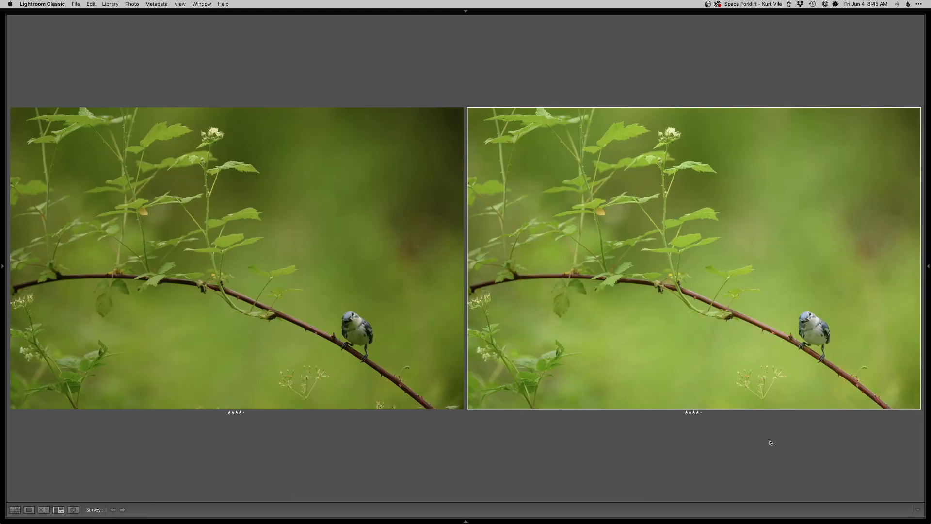
key("e")
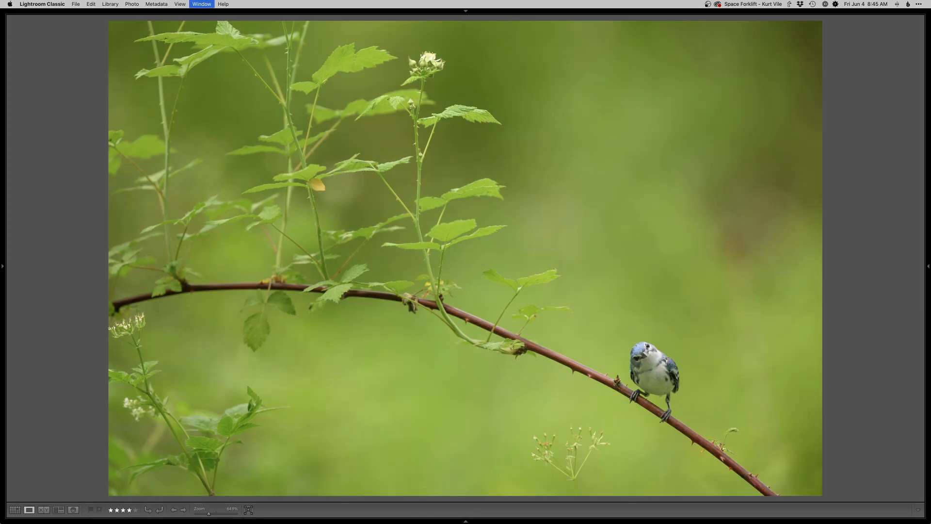
key("f")
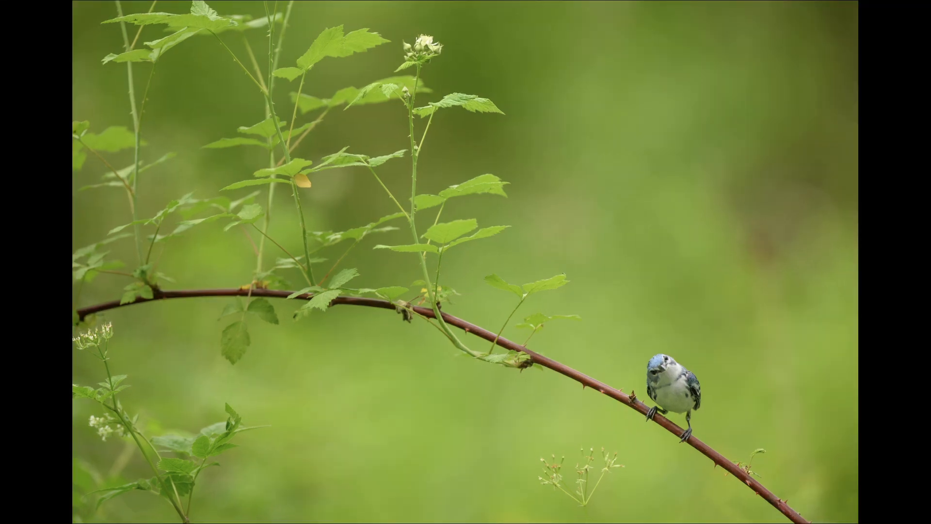